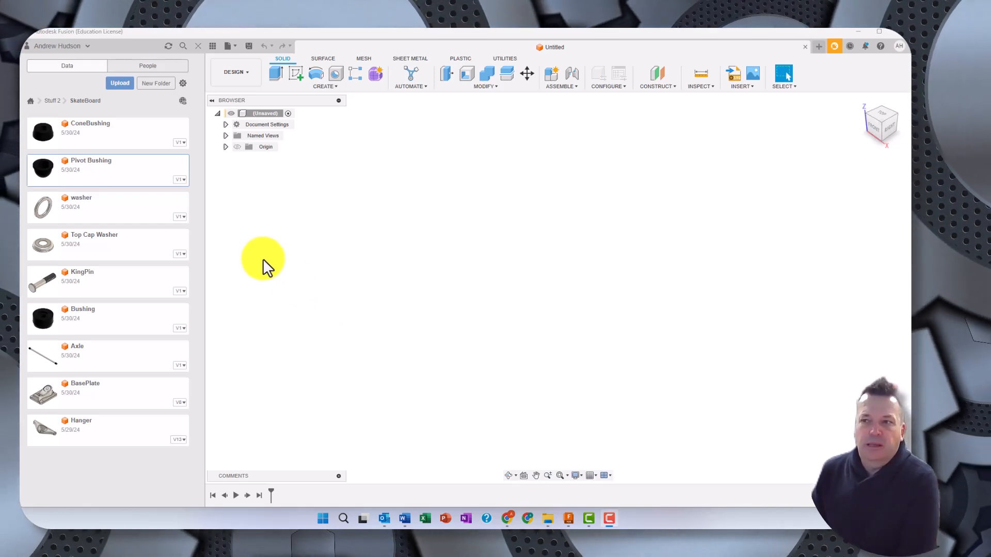
# Open the Pivot Bushing design from the SkateBoard folder and edit its profile sketch
pyautogui.doubleClick(97, 172)
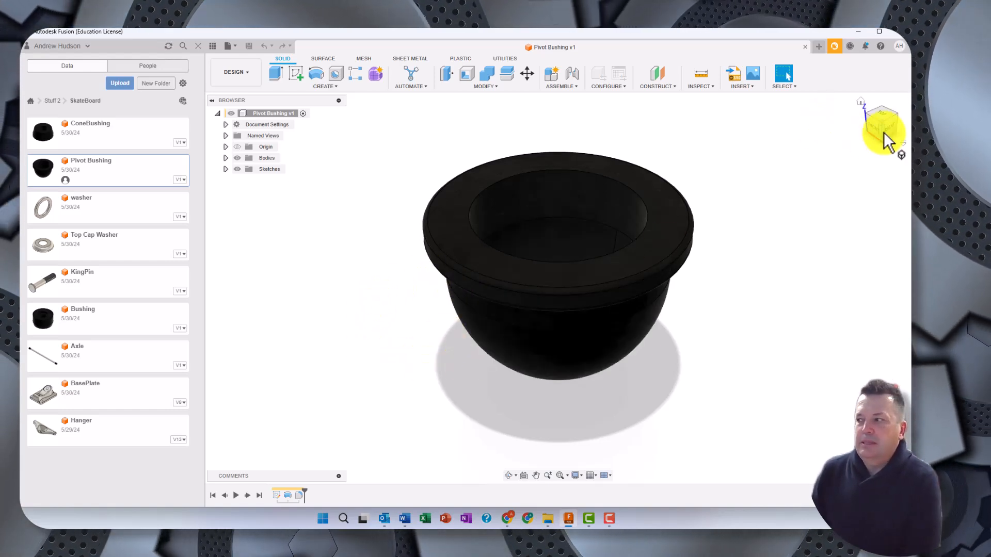
pyautogui.moveTo(885, 128); pyautogui.dragTo(818, 150)
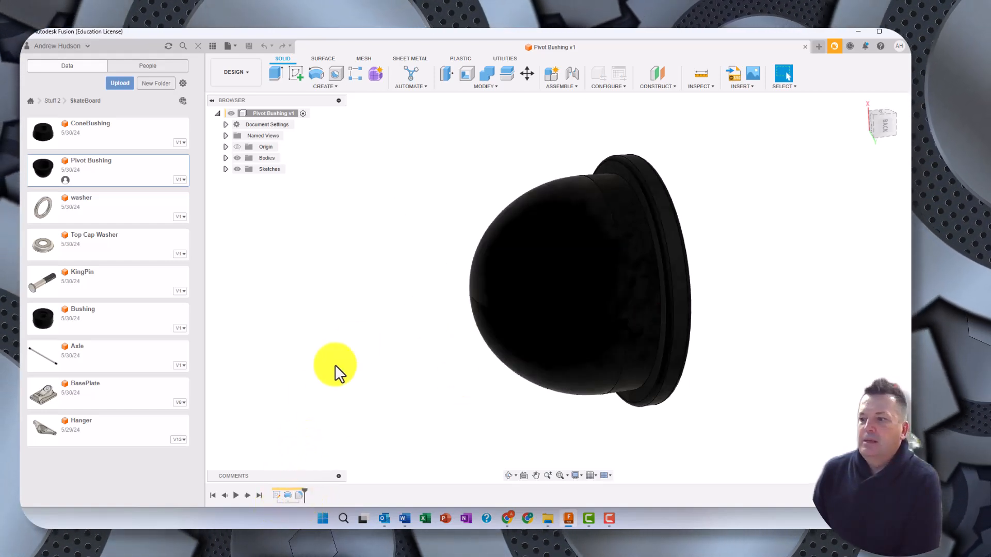
pyautogui.doubleClick(274, 496)
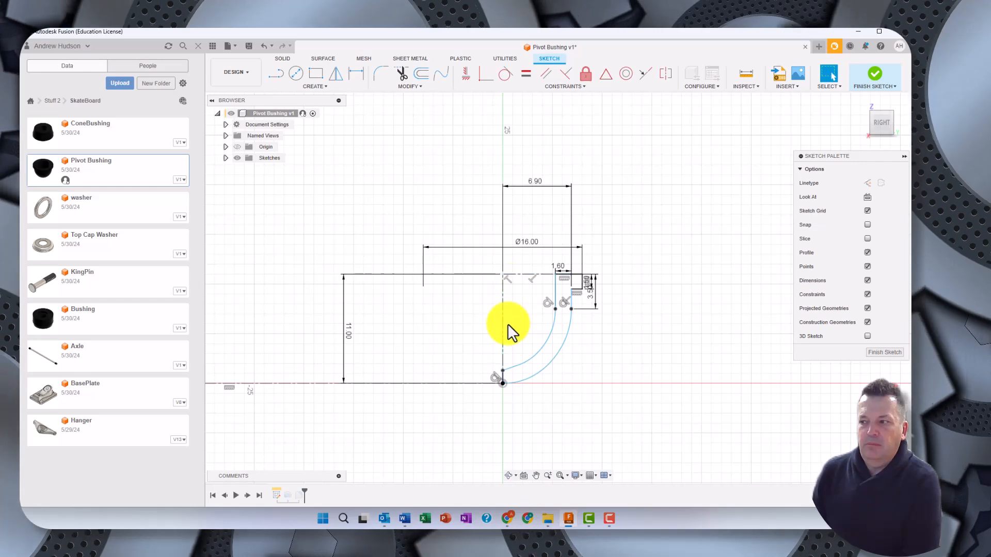
# Reposition the 11.00 height, 6.90 width and 3.50 depth dimensions around the profile for easier reading
pyautogui.scroll(3, 505, 324)
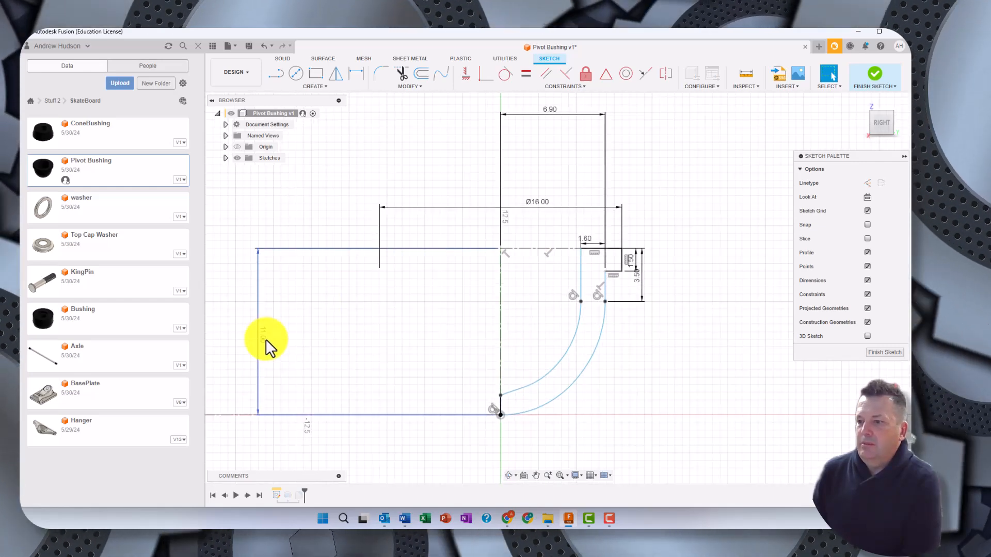
pyautogui.moveTo(261, 342); pyautogui.dragTo(445, 331)
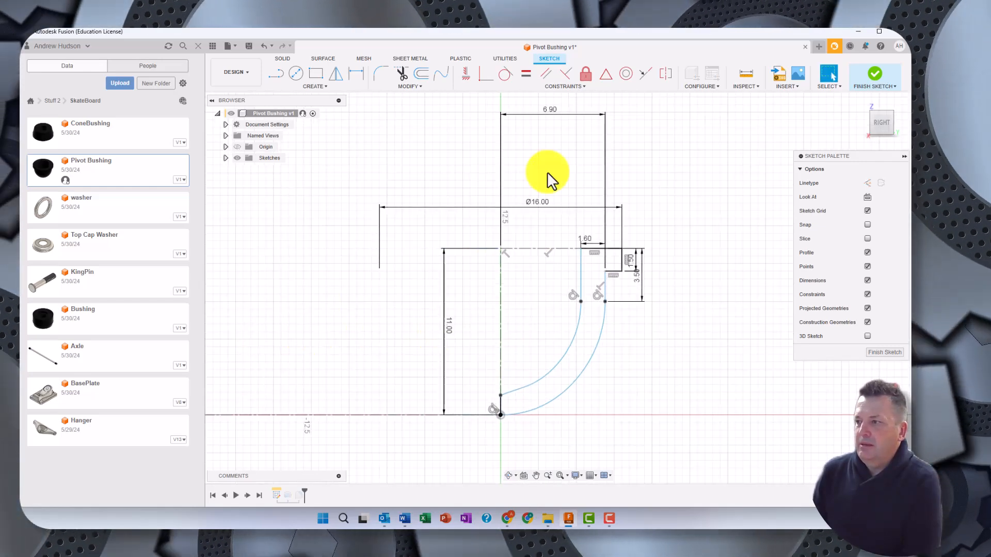
pyautogui.moveTo(555, 115); pyautogui.dragTo(561, 178)
pyautogui.scroll(2, 646, 388)
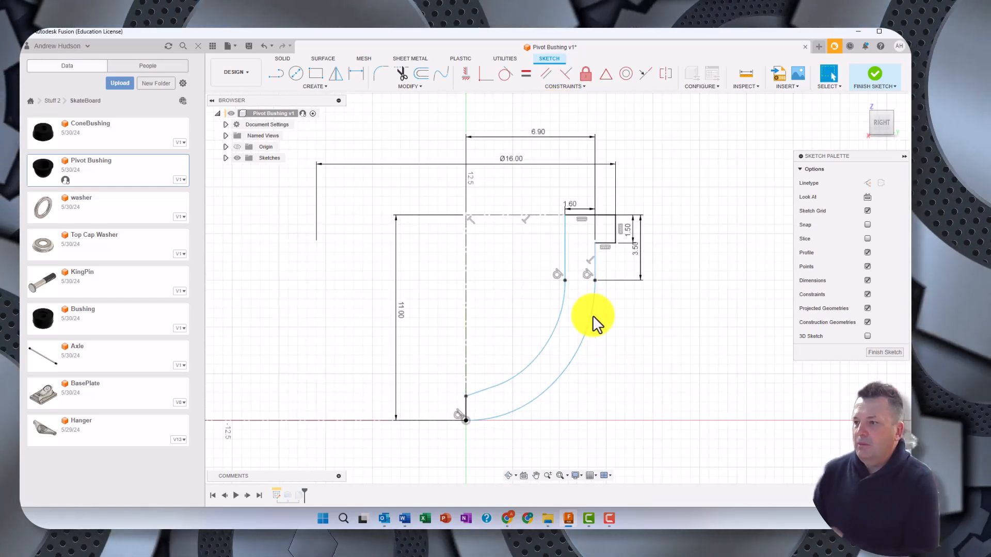
pyautogui.click(466, 320)
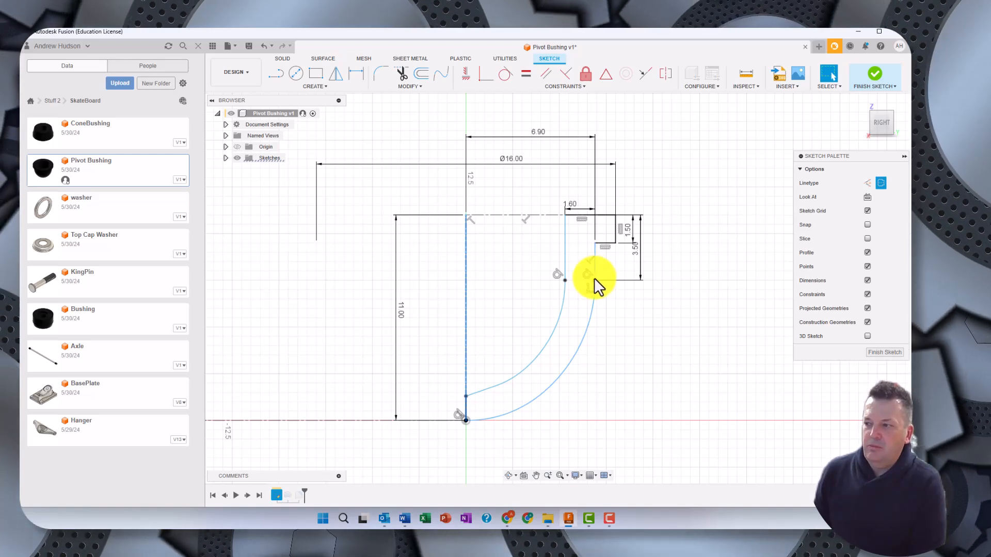
pyautogui.moveTo(639, 253); pyautogui.dragTo(647, 252)
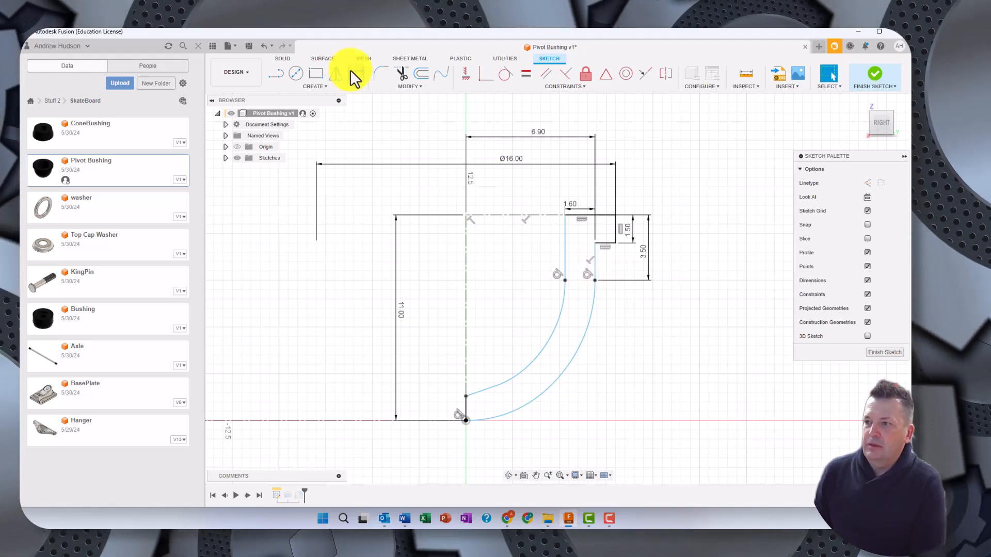
pyautogui.moveTo(354, 73); pyautogui.dragTo(368, 66)
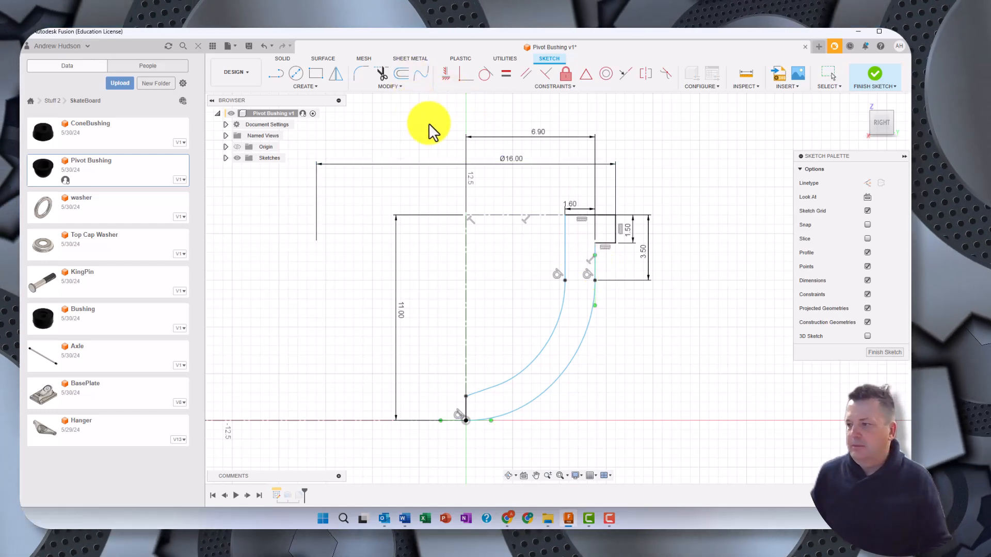
pyautogui.press('d')
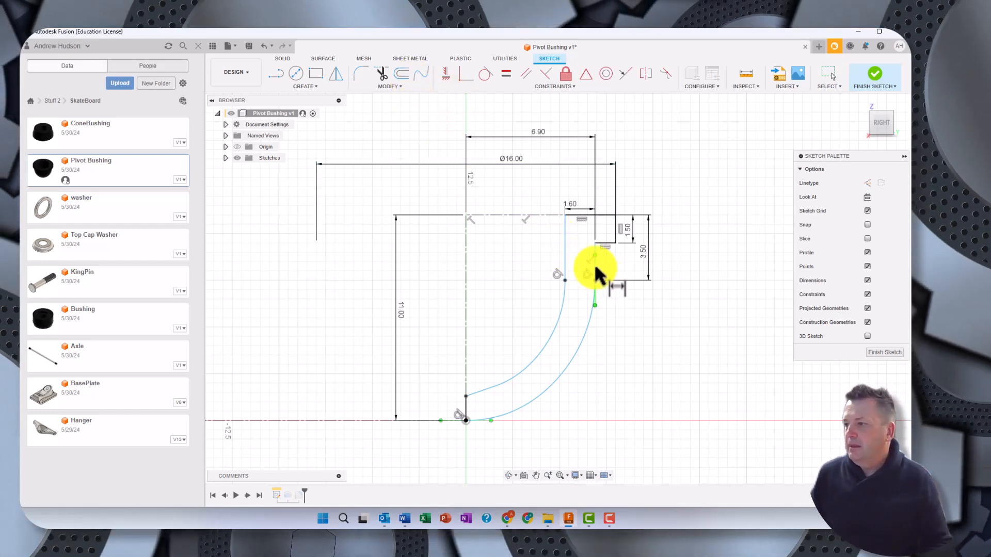
pyautogui.click(635, 278)
pyautogui.press('Escape')
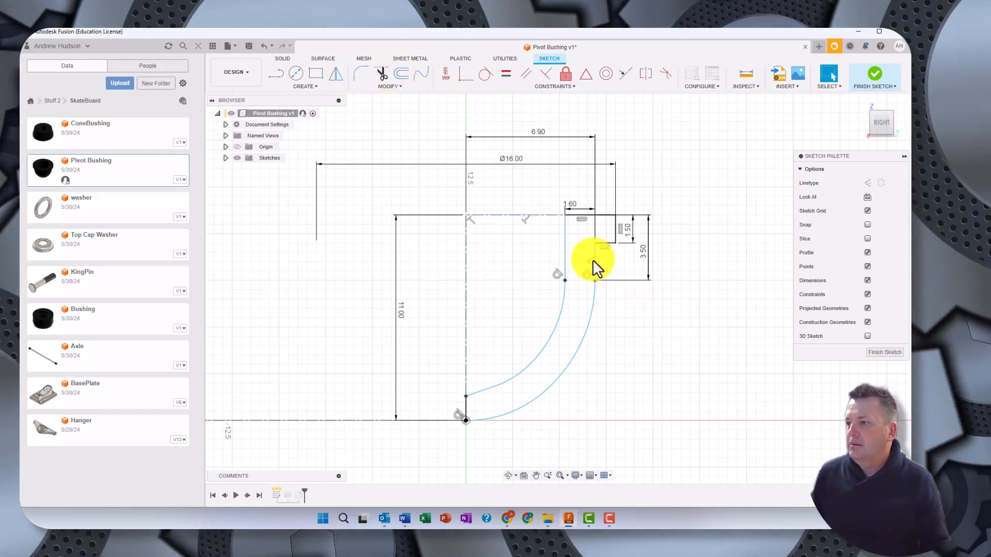
# Try to dimension the short vertical line between the flange's underside and the start of the outer curve
pyautogui.click(301, 88)
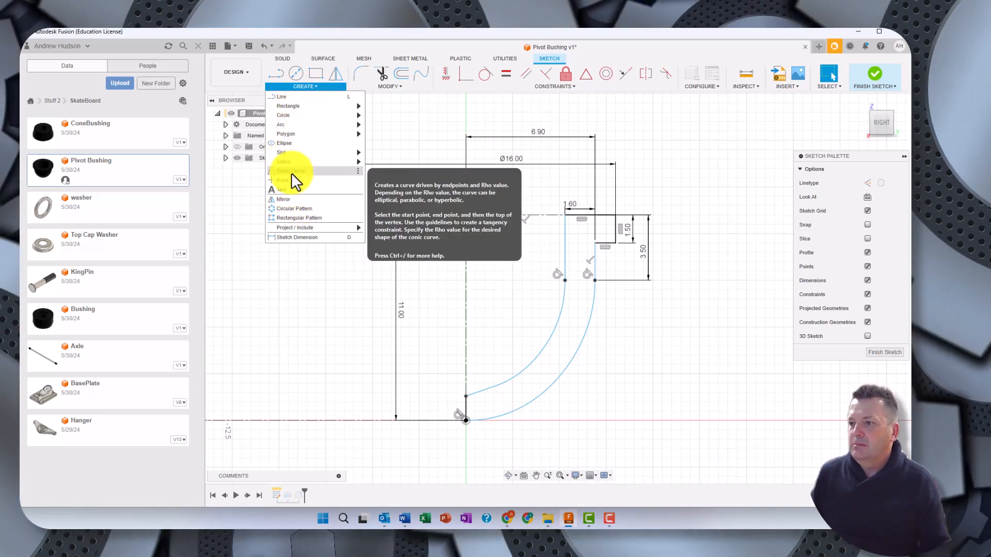
pyautogui.click(290, 237)
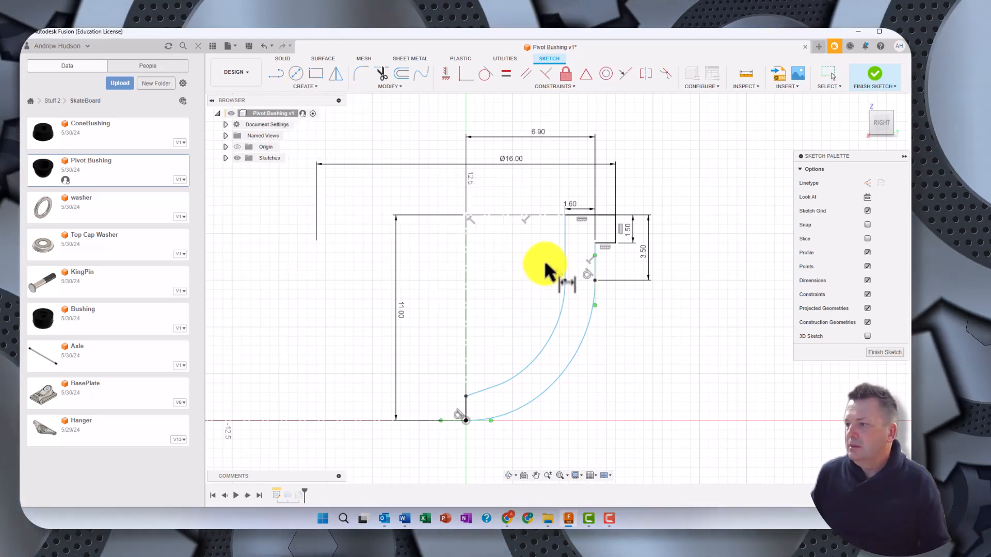
pyautogui.click(594, 241)
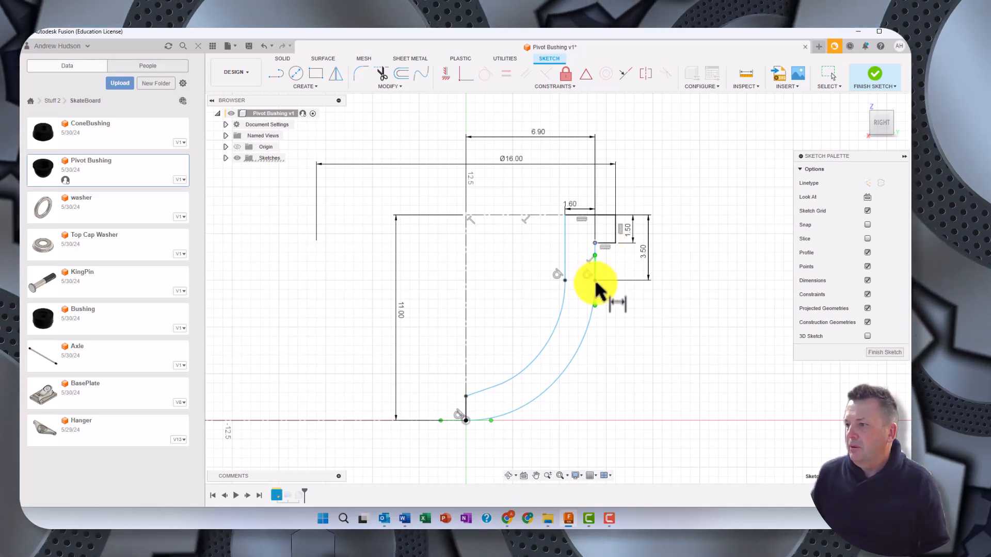
pyautogui.click(595, 281)
pyautogui.click(631, 261)
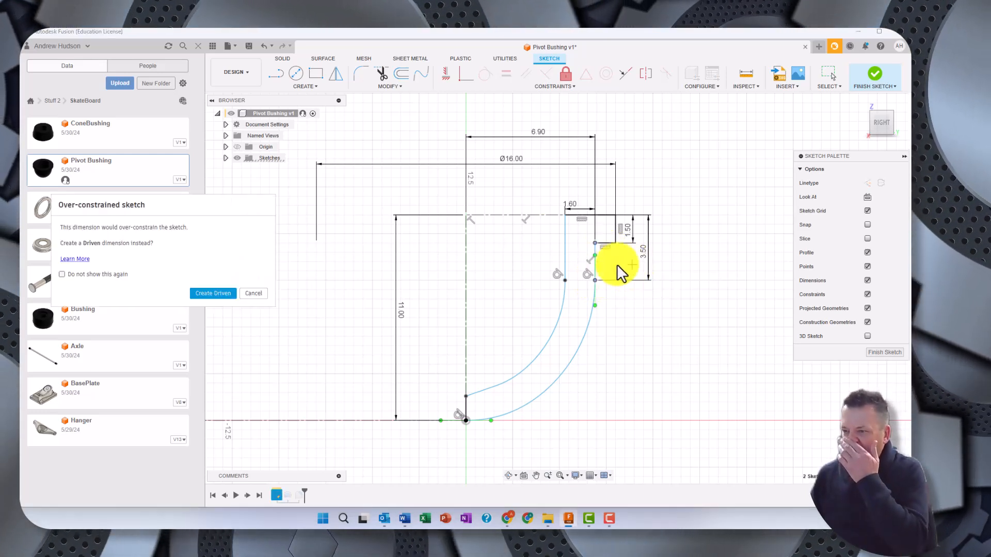
pyautogui.click(255, 294)
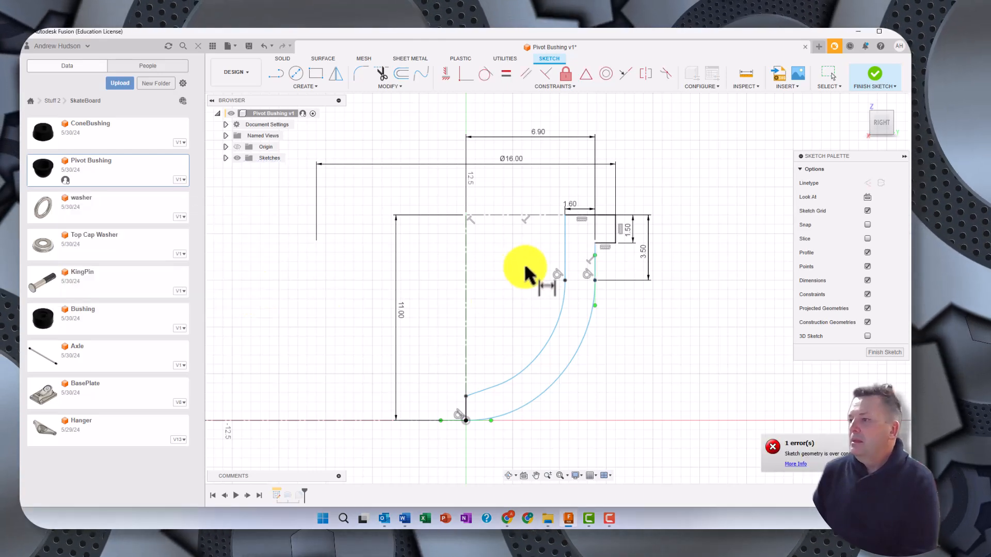
# Add a driven dimension across the full width of the flange's top edge and finish the sketch
pyautogui.click(615, 215)
pyautogui.click(565, 215)
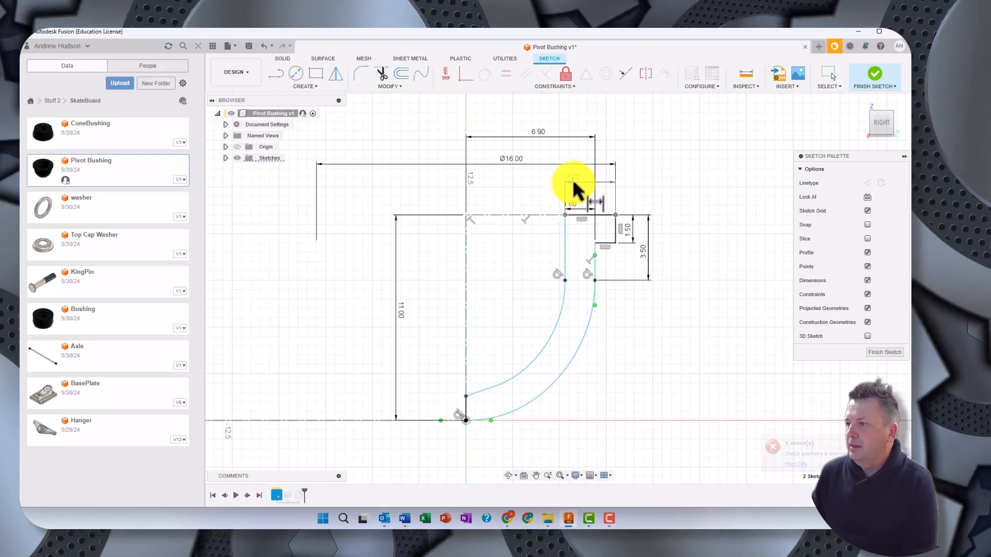
pyautogui.click(641, 188)
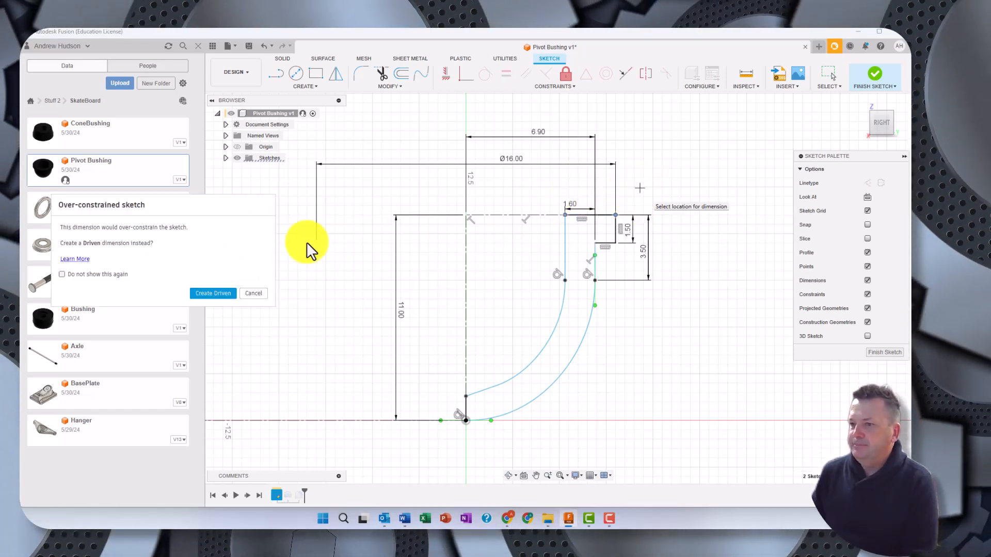
pyautogui.click(216, 294)
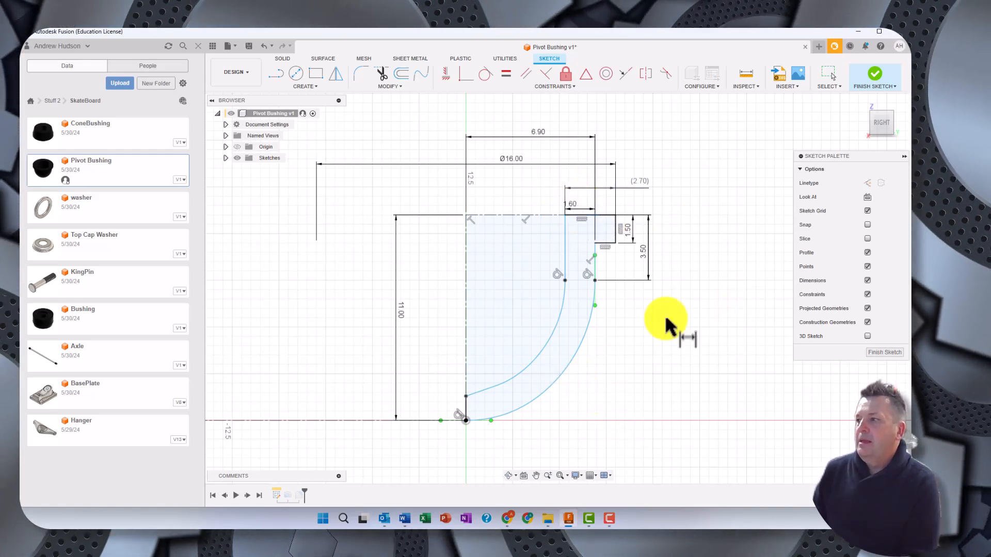
pyautogui.click(878, 75)
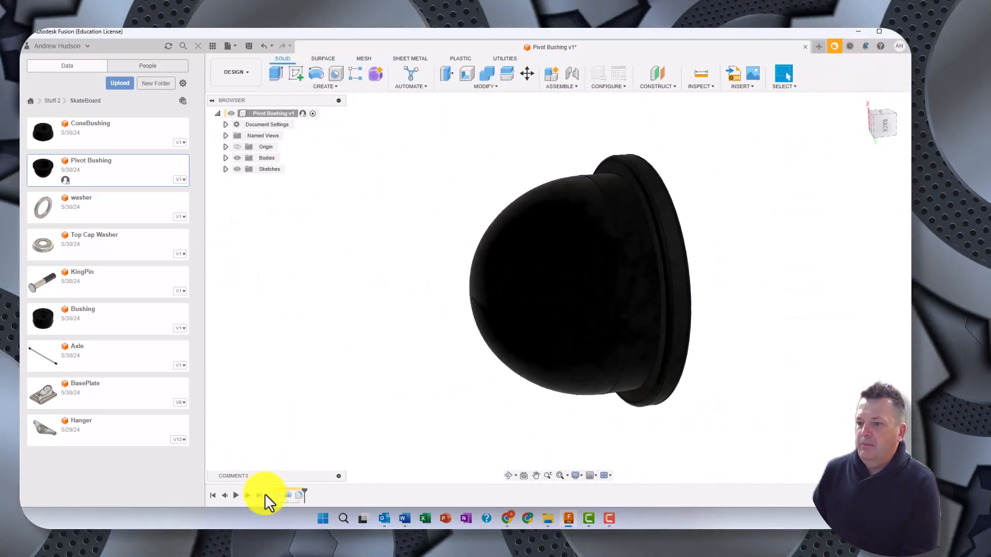
# Examine the revolve feature's profile, axis and angle settings against the bushing body
pyautogui.doubleClick(287, 496)
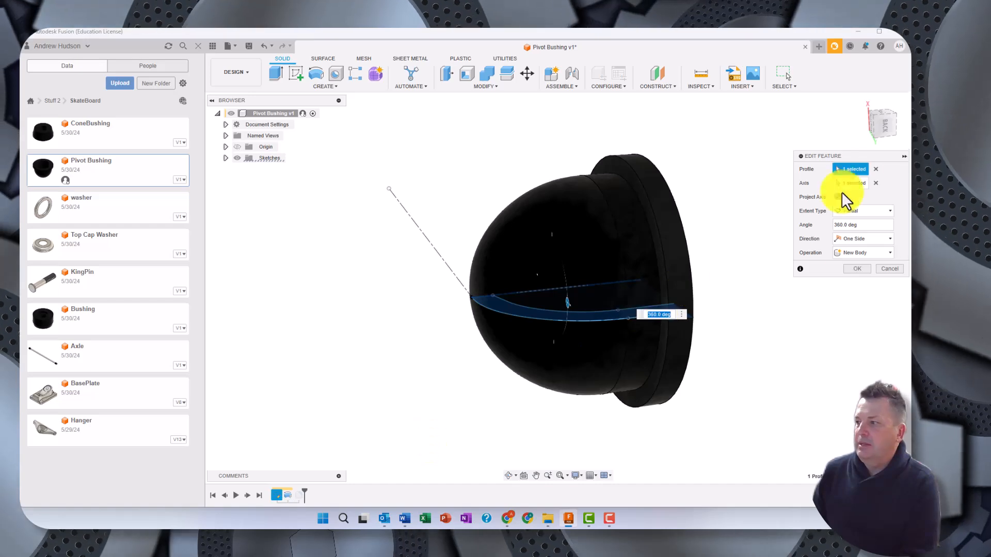
pyautogui.moveTo(878, 125)
pyautogui.mouseDown()
pyautogui.moveTo(43, 133)
pyautogui.moveTo(39, 177)
pyautogui.moveTo(21, 217)
pyautogui.moveTo(21, 170)
pyautogui.moveTo(893, 122)
pyautogui.moveTo(883, 127)
pyautogui.mouseUp()
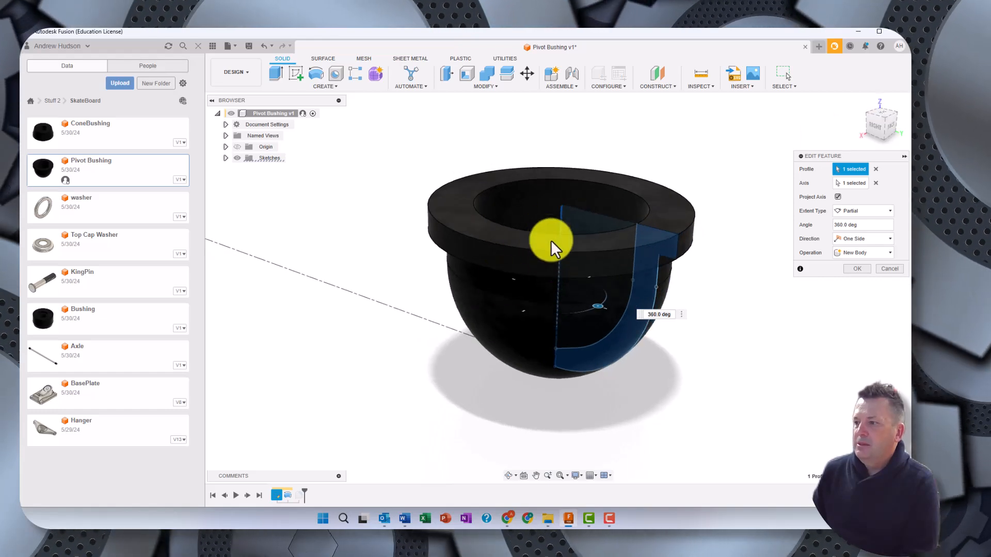
pyautogui.scroll(5, 646, 306)
pyautogui.scroll(1, 662, 265)
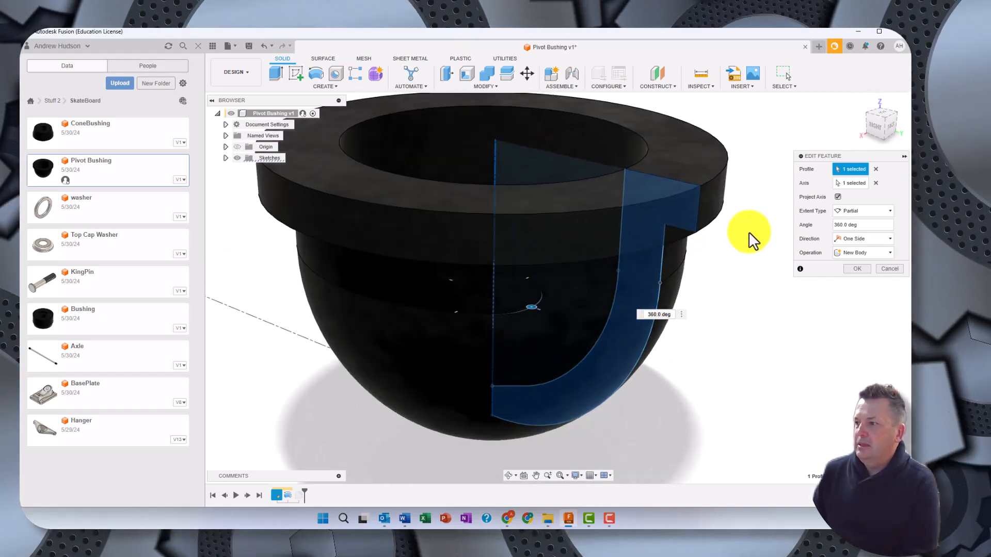
pyautogui.click(654, 226)
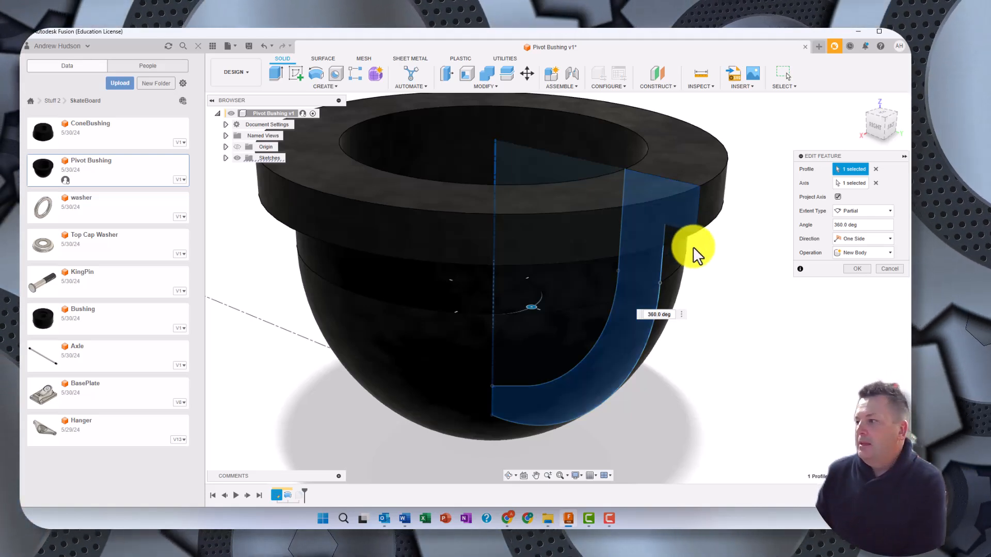
pyautogui.click(849, 268)
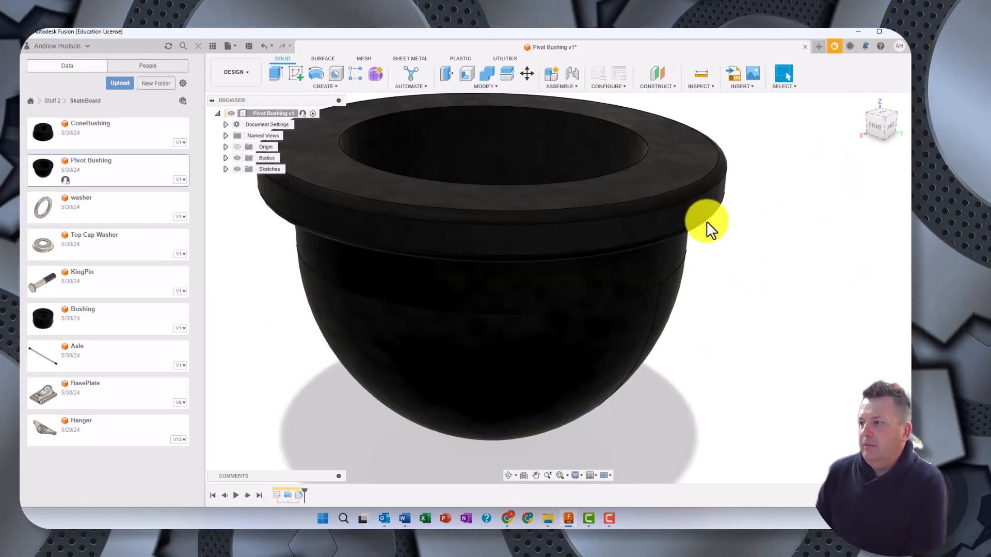
# Examine the flange's rounded edges and the settings of the fillet feature that shapes them
pyautogui.scroll(5, 707, 222)
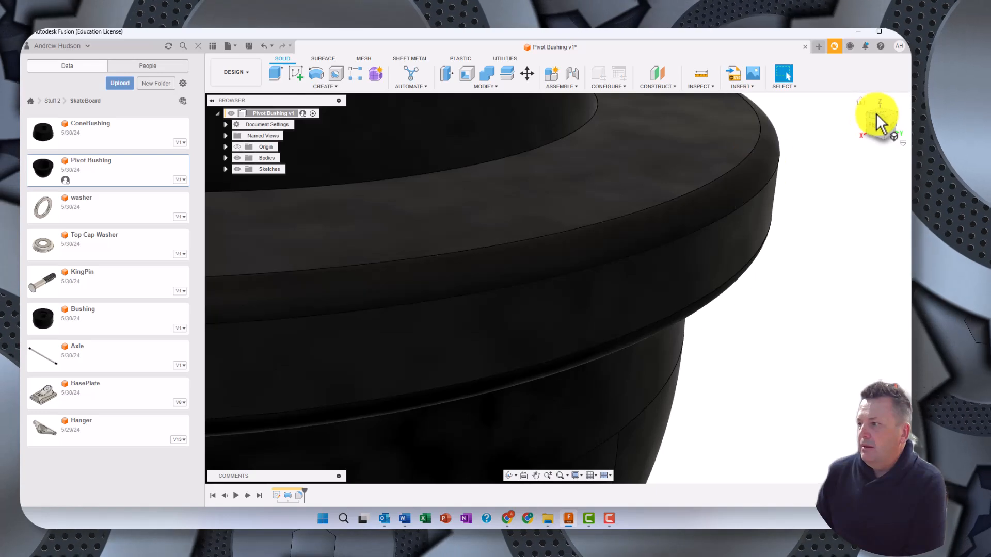
pyautogui.moveTo(877, 129)
pyautogui.mouseDown()
pyautogui.moveTo(884, 116)
pyautogui.moveTo(896, 121)
pyautogui.moveTo(877, 126)
pyautogui.mouseUp()
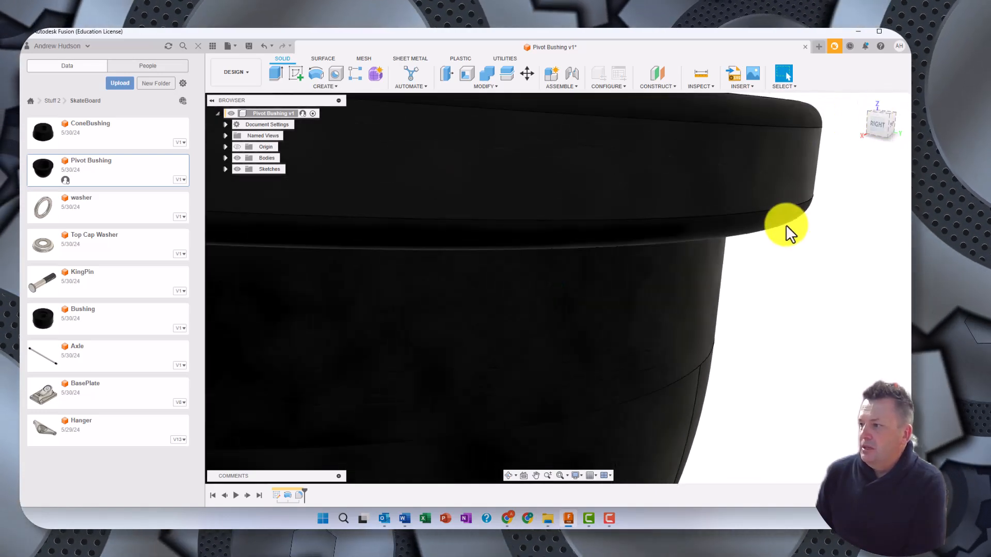
pyautogui.doubleClick(299, 494)
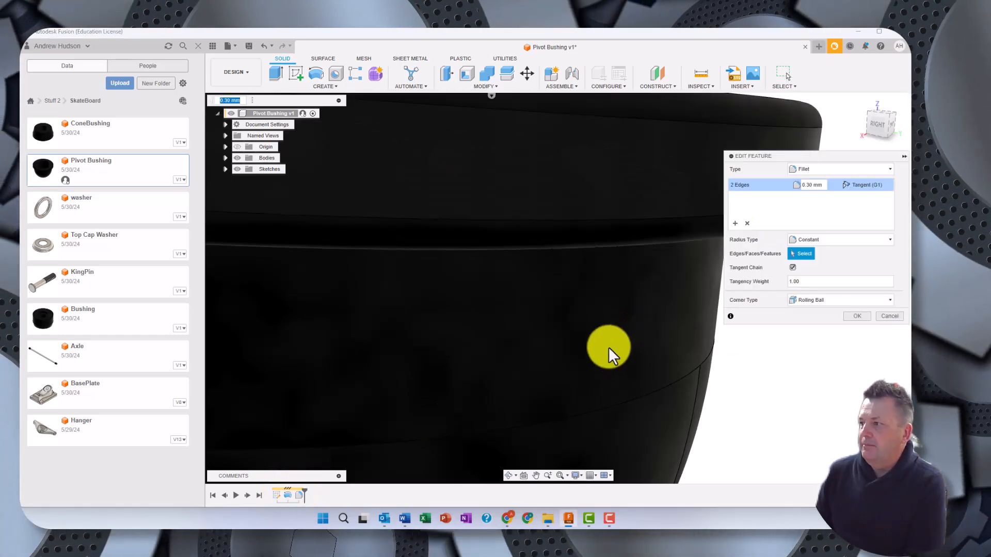
pyautogui.scroll(-5, 610, 358)
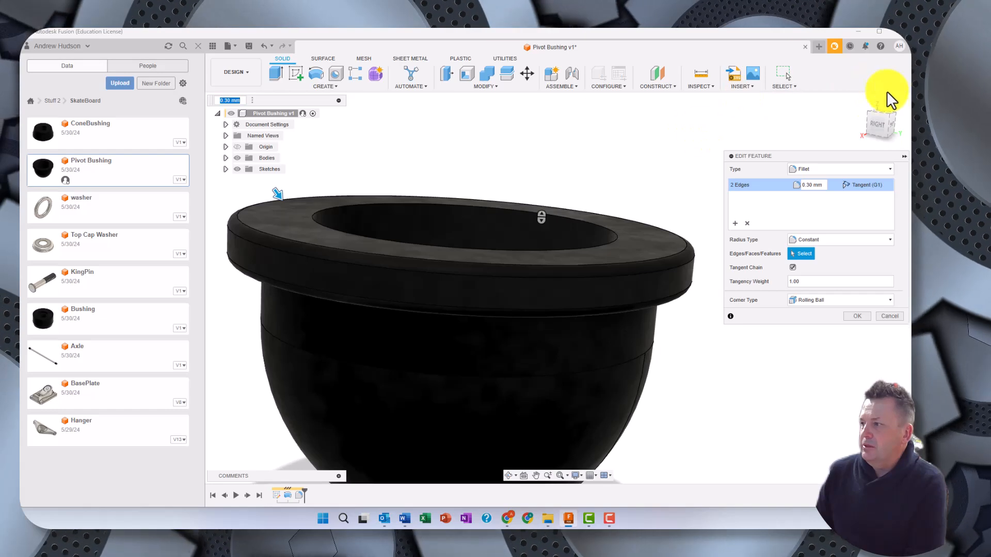
pyautogui.moveTo(882, 122); pyautogui.dragTo(894, 115)
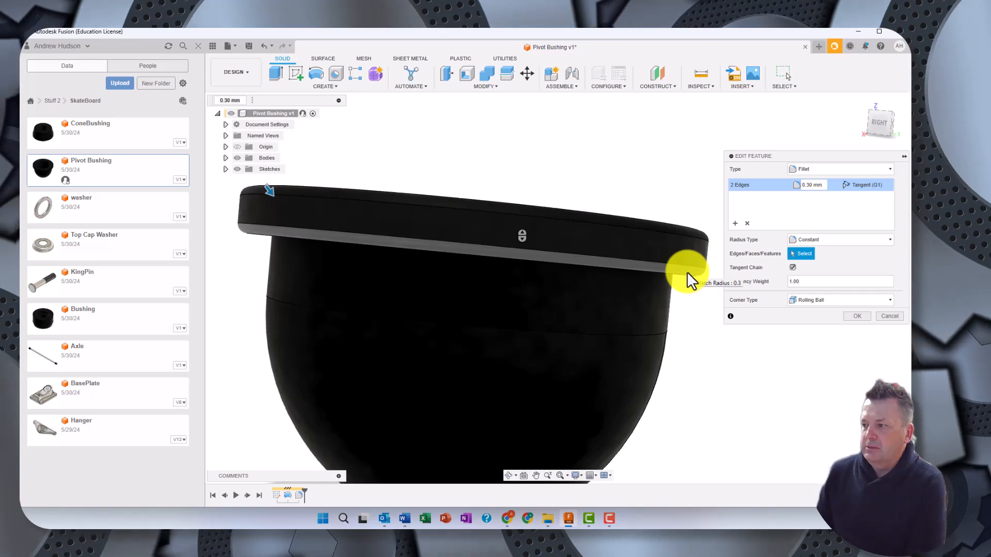
pyautogui.click(857, 316)
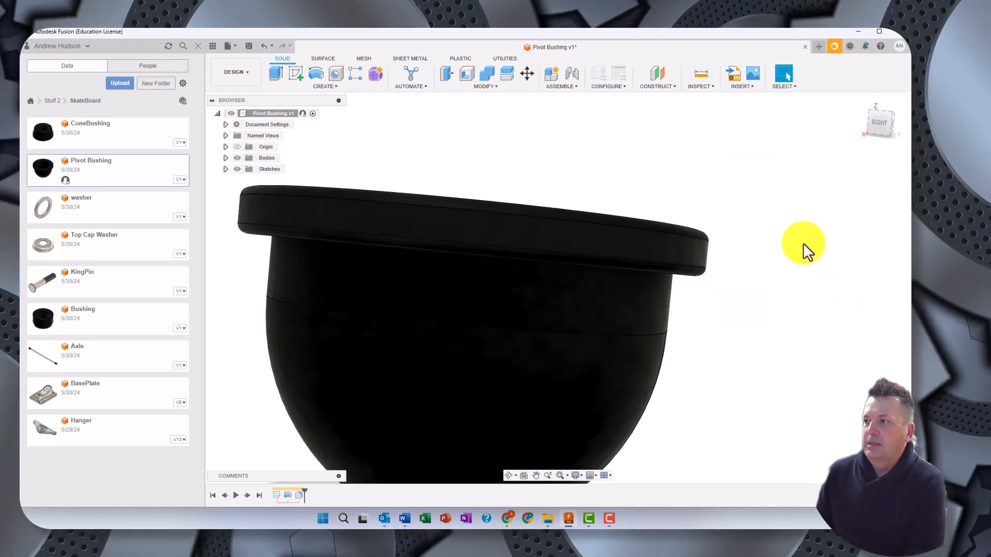
pyautogui.moveTo(878, 129); pyautogui.dragTo(852, 137)
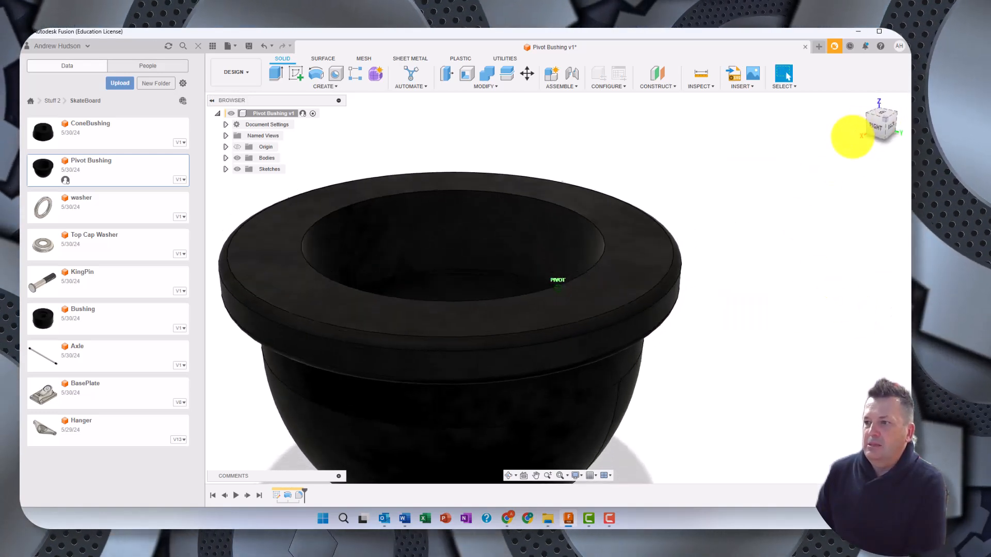